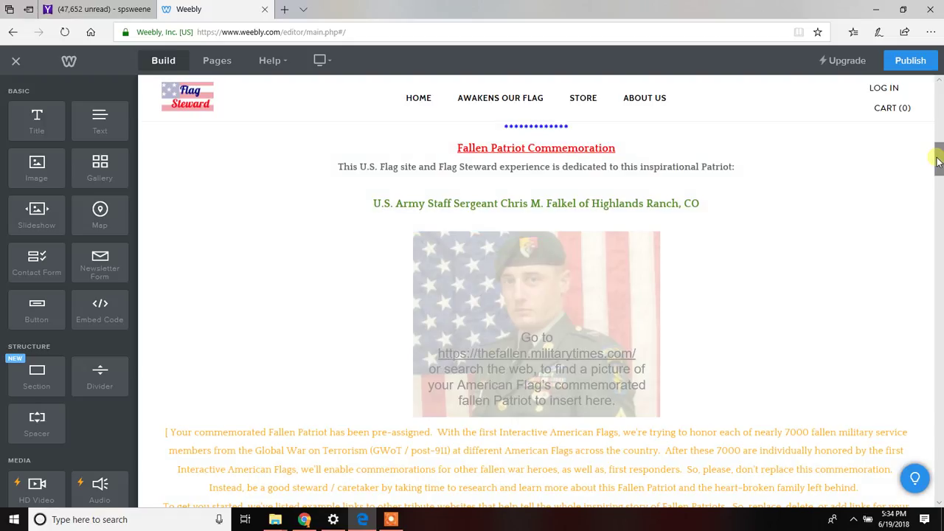
- Search Bing for 'thefallen.militarytimes' and open the Military Times Honor the Fallen home page
{"action": "left_click_drag", "start_coordinate": [937, 161], "coordinate": [938, 165]}
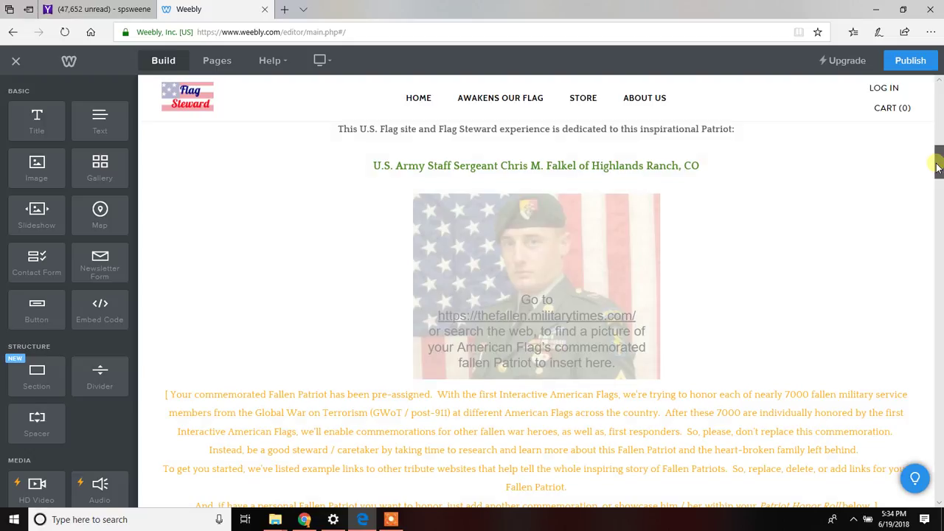
{"action": "left_click_drag", "start_coordinate": [938, 166], "coordinate": [938, 169]}
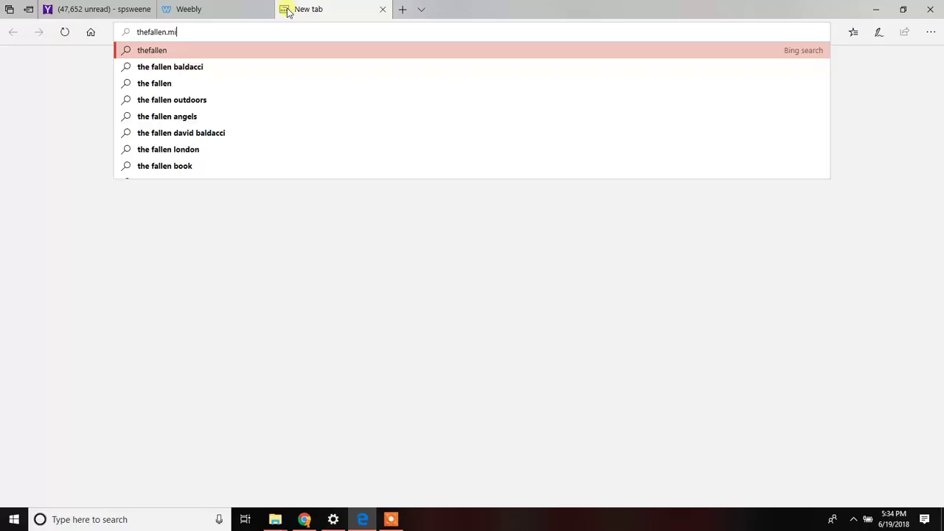
{"action": "key", "text": "Down"}
{"action": "key", "text": "Return"}
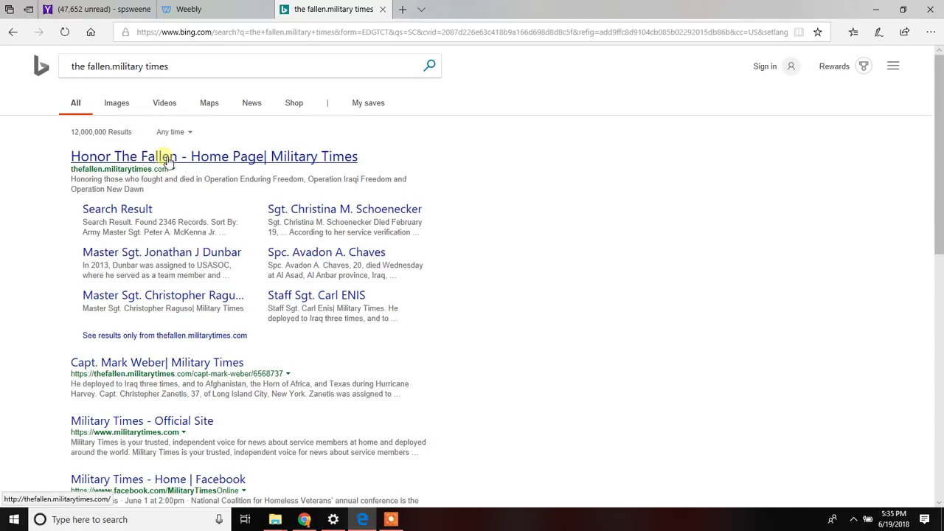
{"action": "left_click", "coordinate": [167, 160]}
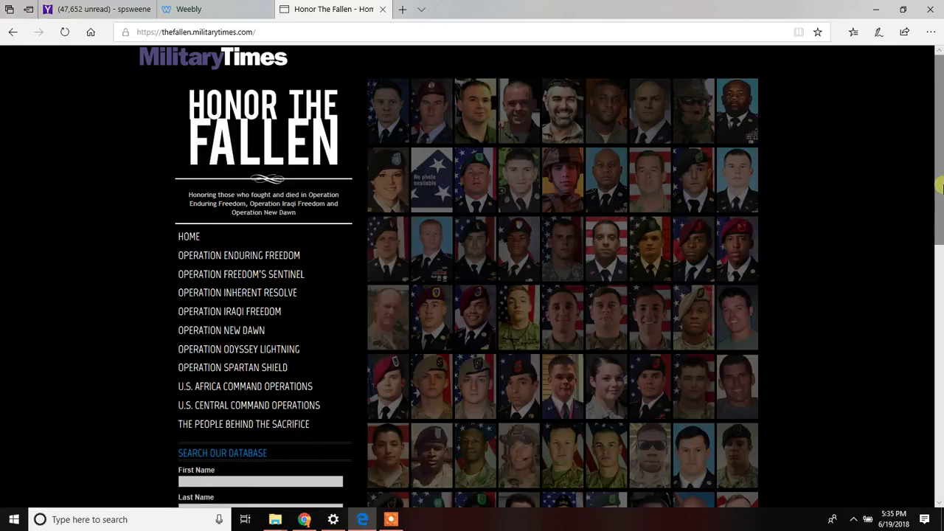
- Search last name 'falkel', open the Falkel biography page, select its URL, and return to Weebly
{"action": "scroll", "coordinate": [935, 181], "scroll_direction": "down", "scroll_amount": 2}
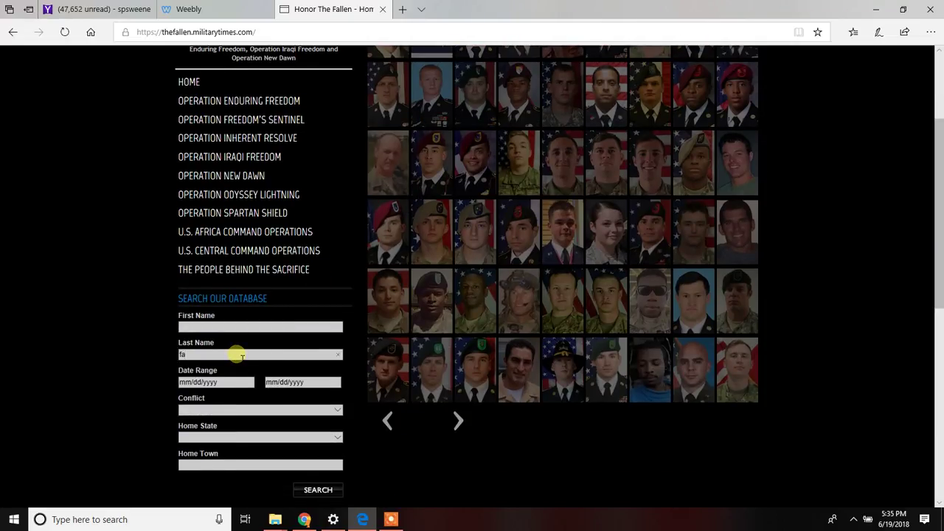
{"action": "type", "text": "ek"}
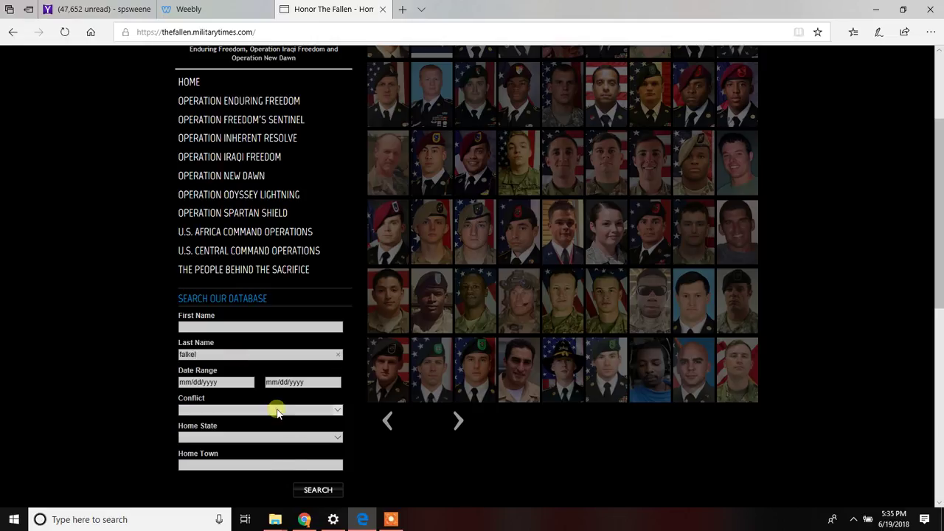
{"action": "left_click", "coordinate": [318, 490]}
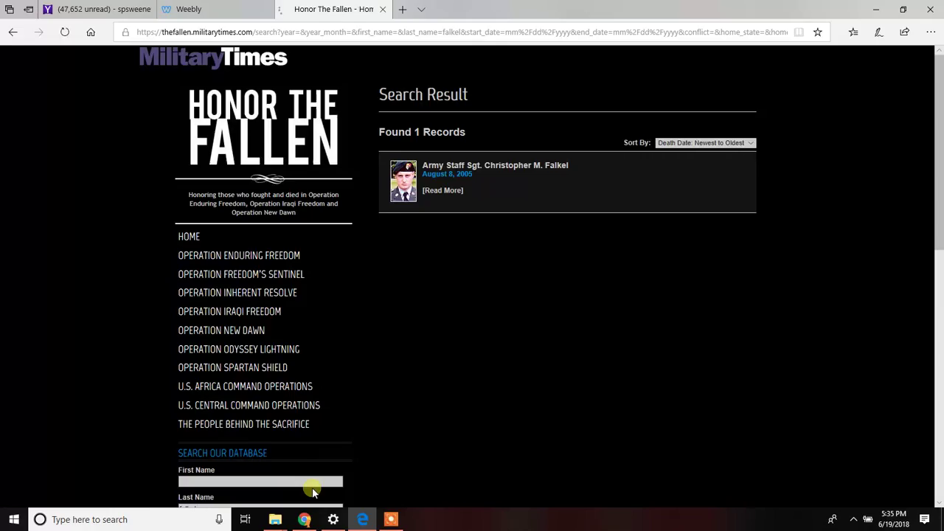
{"action": "left_click", "coordinate": [500, 166]}
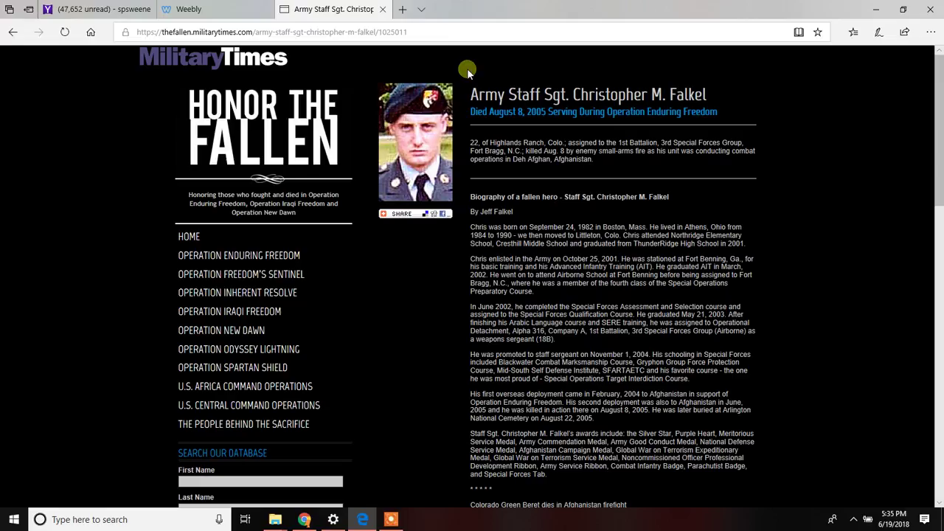
{"action": "left_click", "coordinate": [438, 33]}
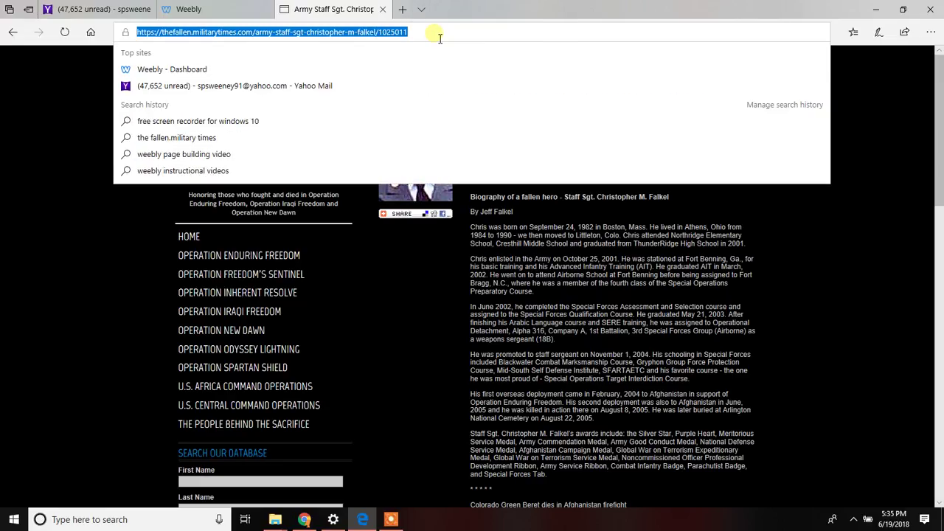
{"action": "left_click", "coordinate": [211, 15]}
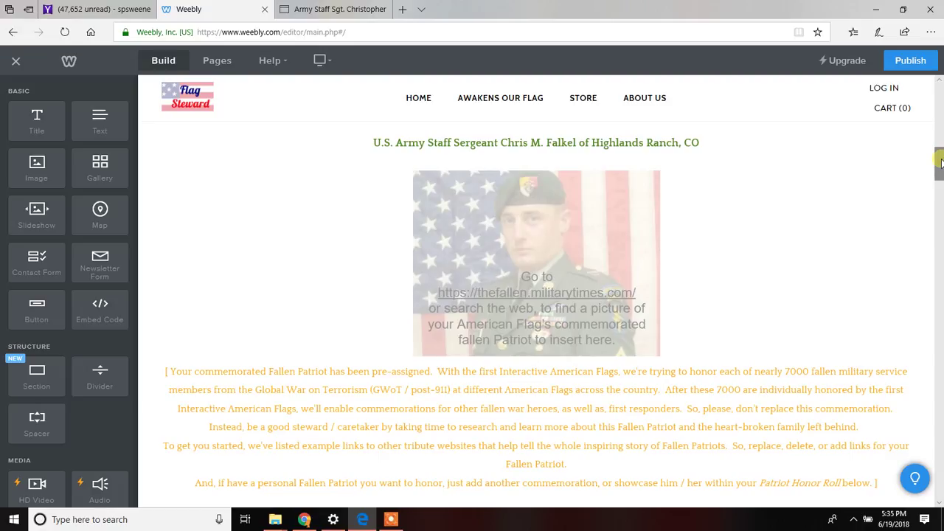
- Change the Honor the Fallen HERE link address to the Falkel biography URL, then check the CLICK link
{"action": "left_click_drag", "start_coordinate": [939, 162], "coordinate": [939, 176]}
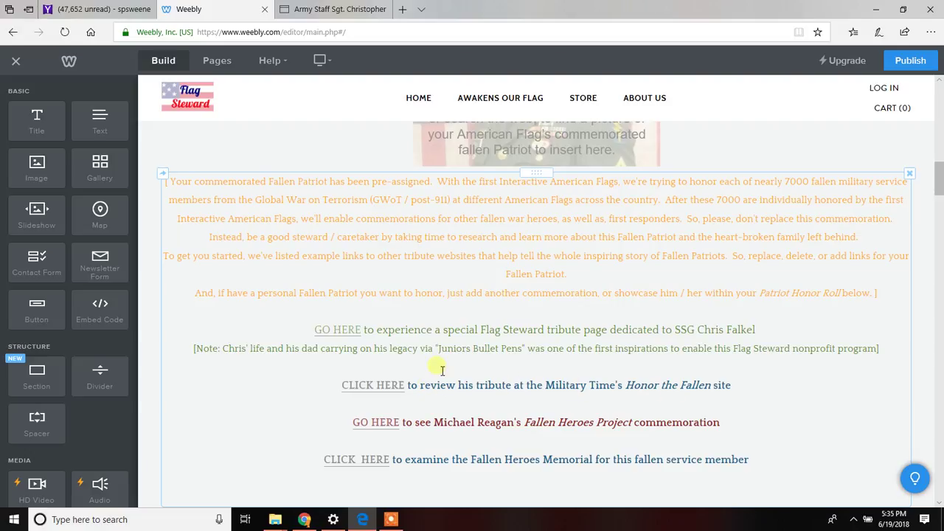
{"action": "left_click", "coordinate": [383, 389]}
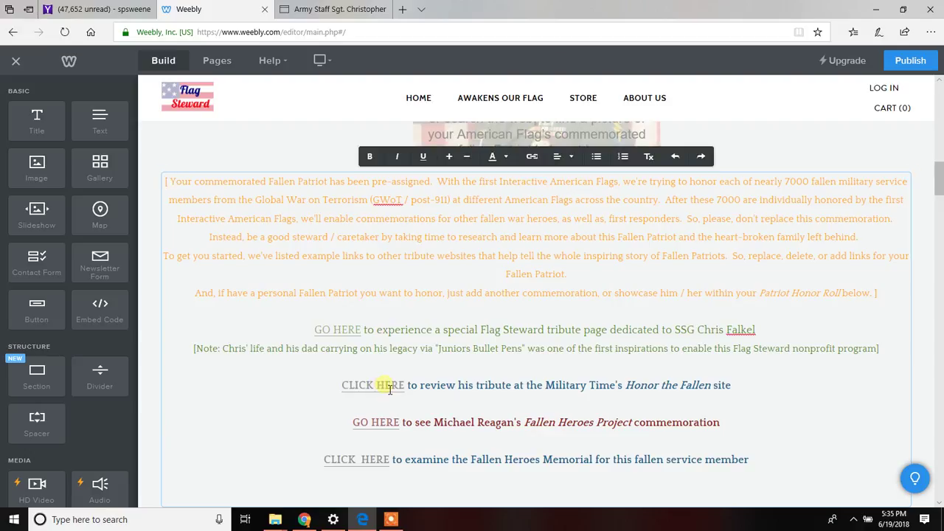
{"action": "double_click", "coordinate": [384, 384]}
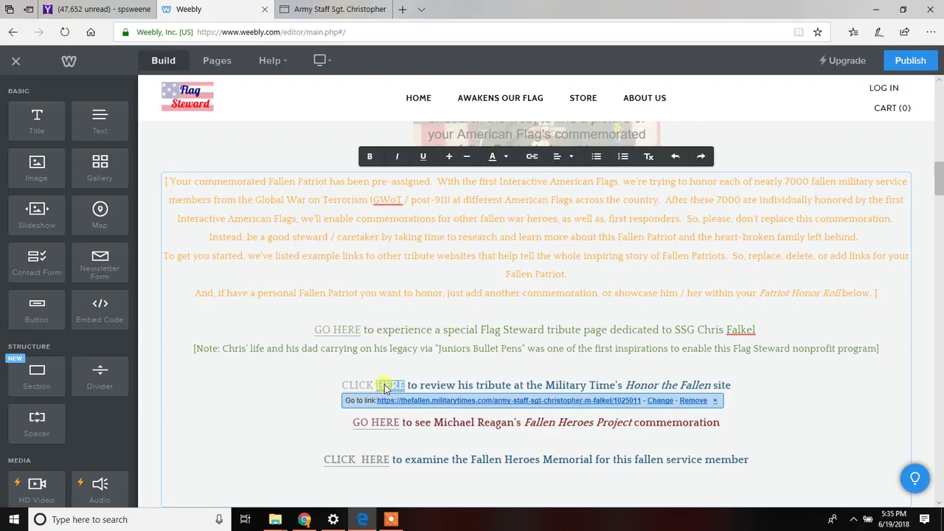
{"action": "left_click", "coordinate": [661, 403]}
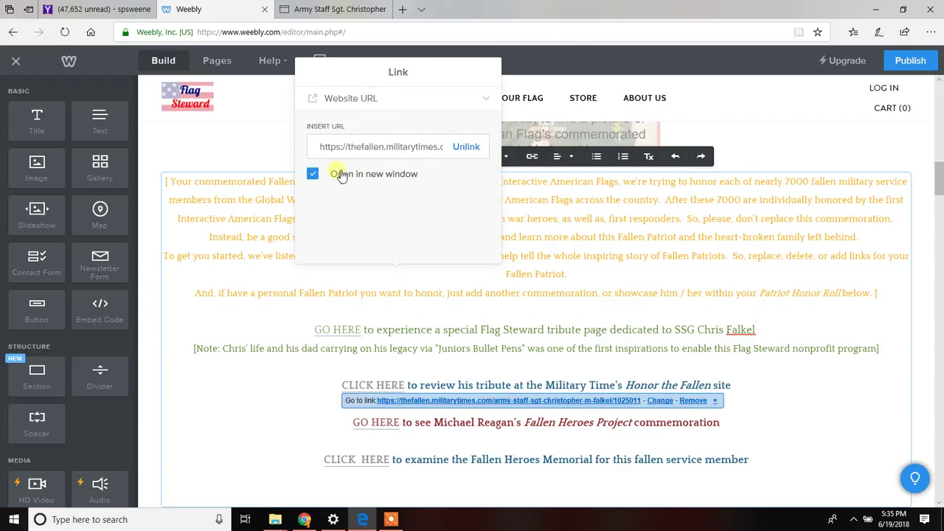
{"action": "left_click", "coordinate": [322, 148]}
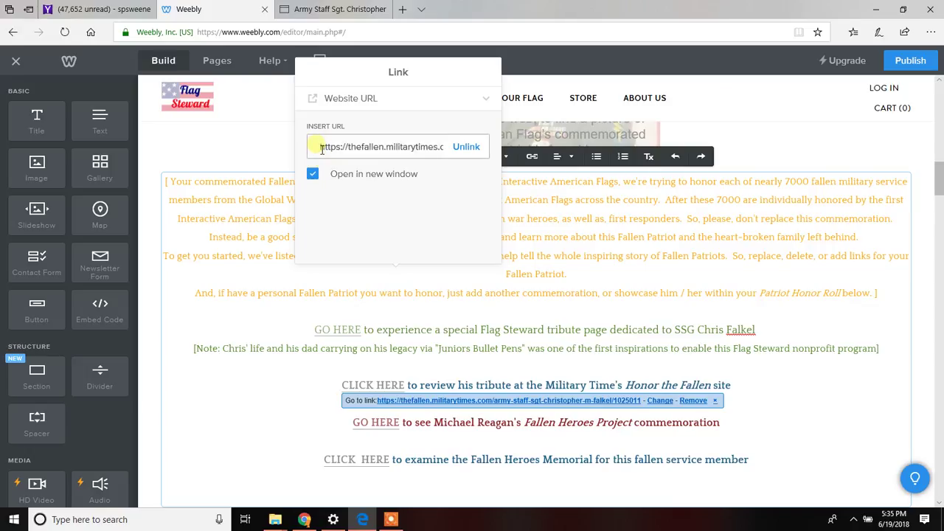
{"action": "triple_click", "coordinate": [320, 148]}
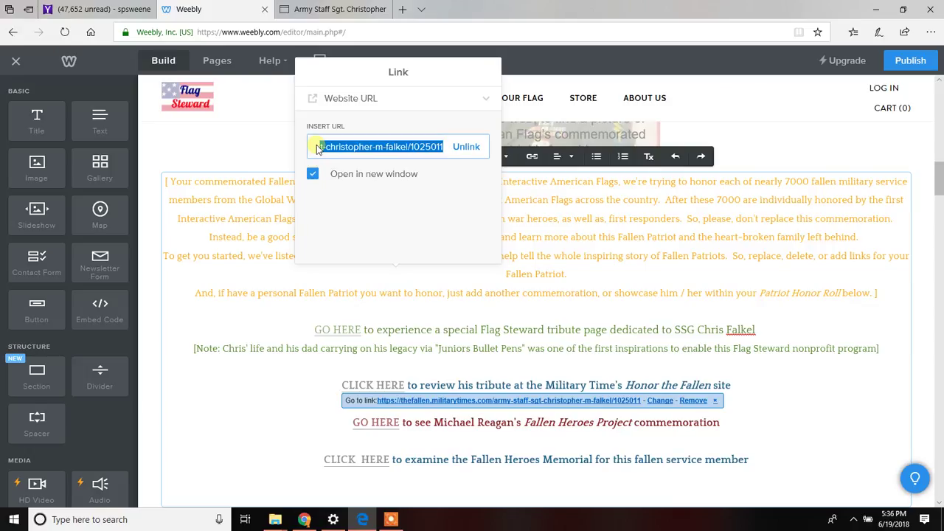
{"action": "key", "text": "End"}
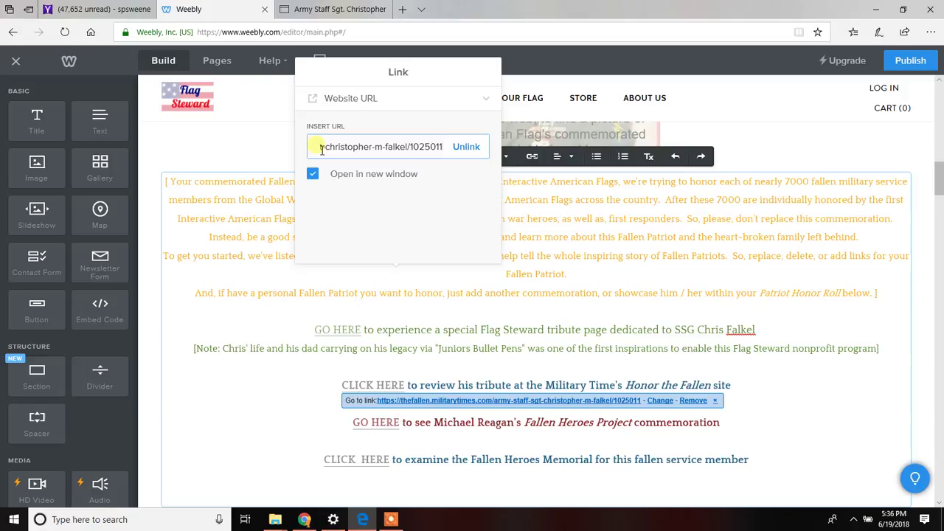
{"action": "left_click", "coordinate": [257, 329]}
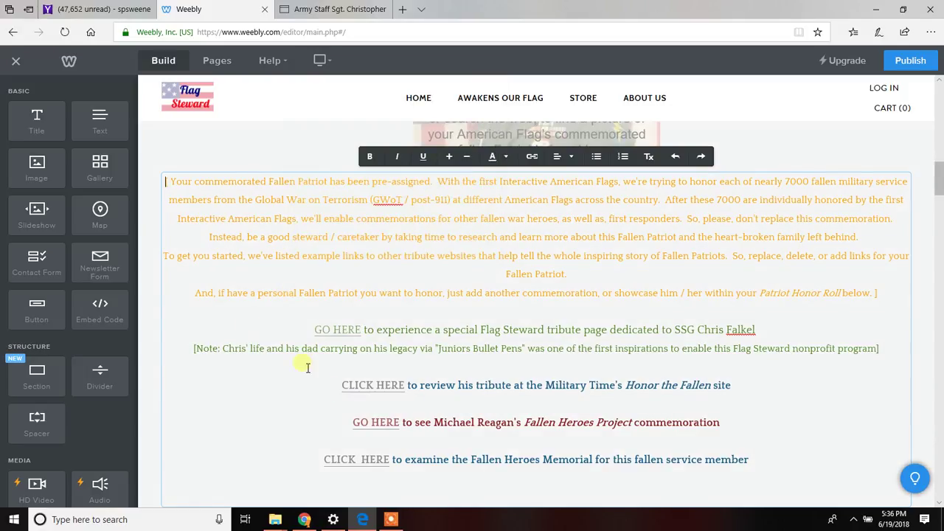
{"action": "double_click", "coordinate": [364, 391]}
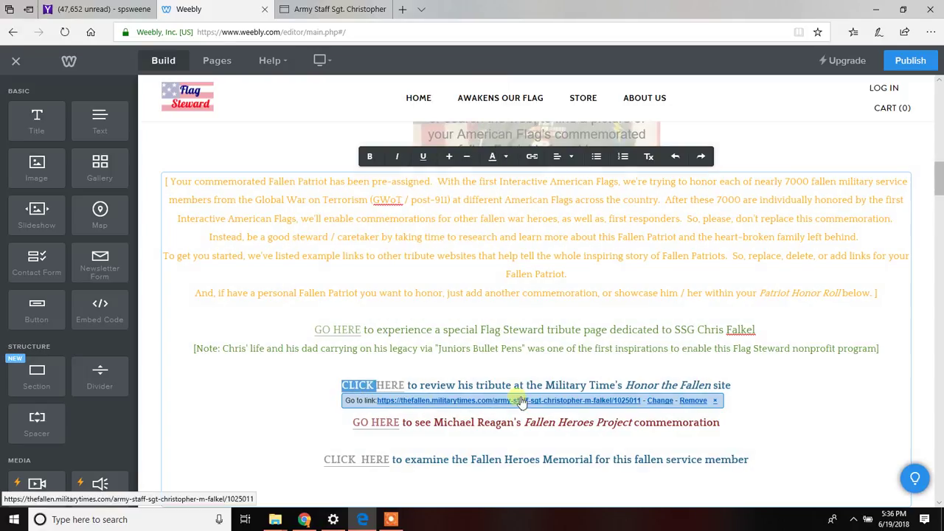
{"action": "left_click", "coordinate": [801, 377]}
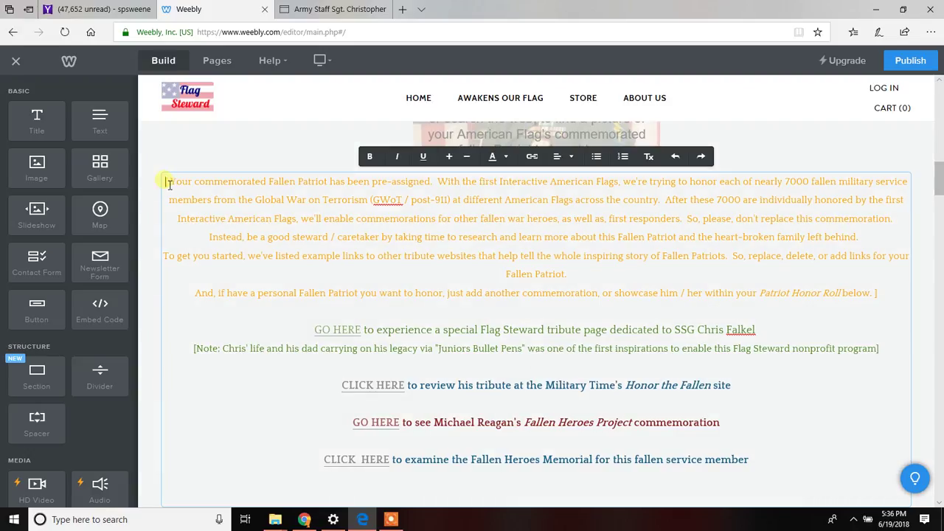
- Shift-select the bracketed instruction paragraphs in the text block and delete them
{"action": "key", "text": "shift+Down"}
{"action": "key", "text": "shift+Down"}
{"action": "key", "text": "shift+Down"}
{"action": "key", "text": "shift+Down"}
{"action": "key", "text": "shift+Down"}
{"action": "key", "text": "shift+Down"}
{"action": "key", "text": "shift+Down"}
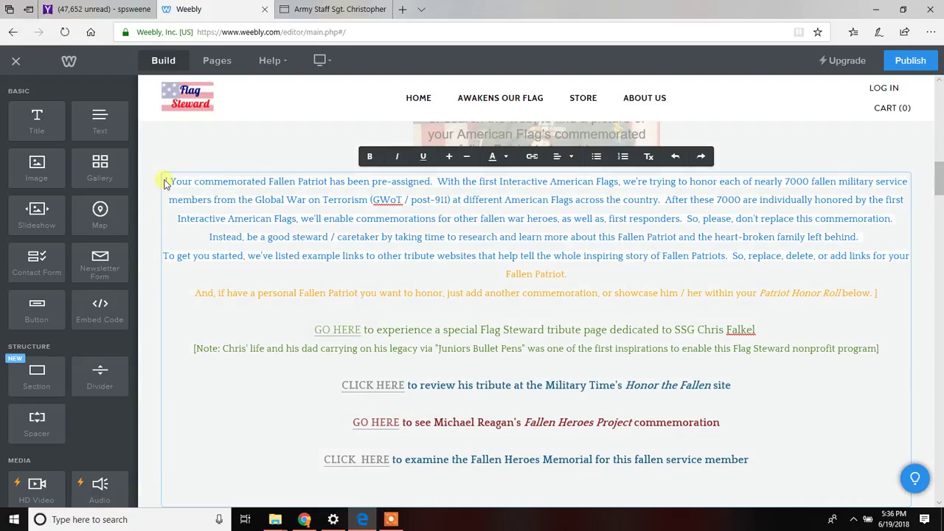
{"action": "key", "text": "shift+Down"}
{"action": "key", "text": "shift+Up"}
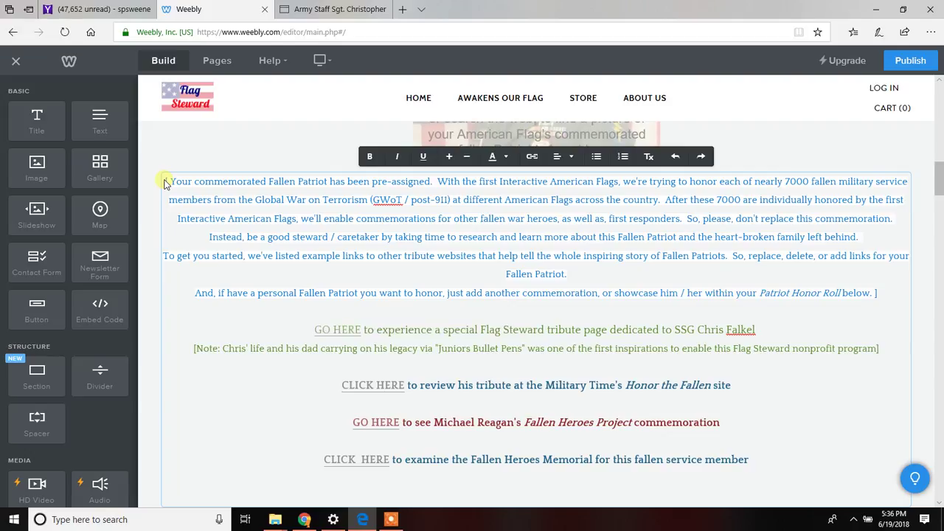
{"action": "key", "text": "Delete"}
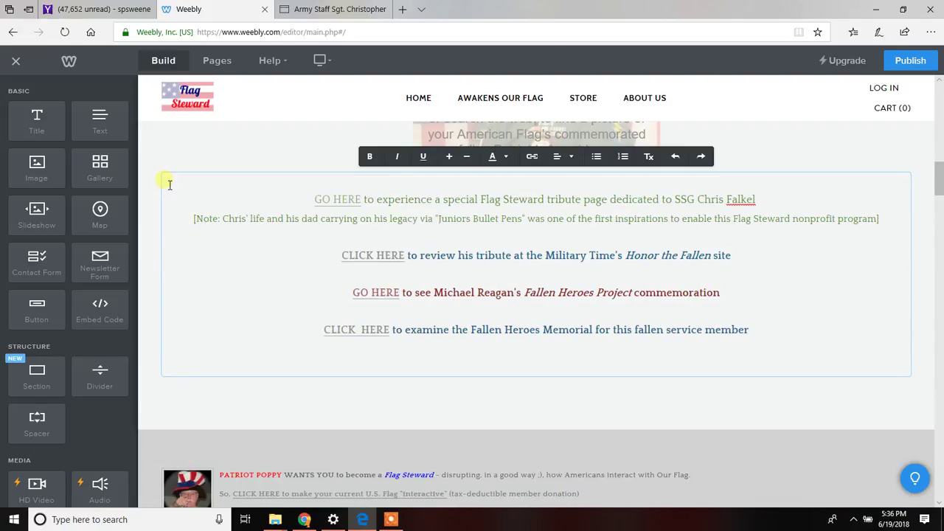
{"action": "scroll", "coordinate": [939, 81], "scroll_direction": "up", "scroll_amount": 1}
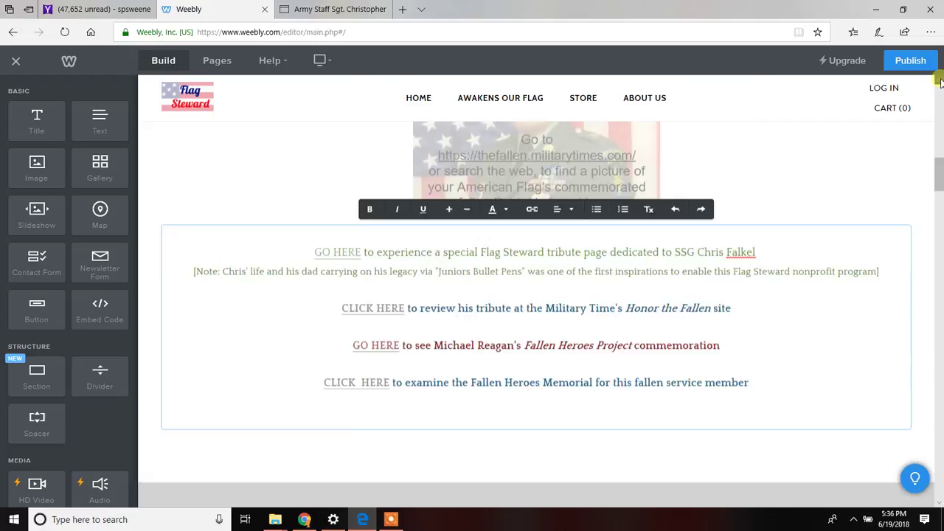
{"action": "scroll", "coordinate": [940, 81], "scroll_direction": "up", "scroll_amount": 3}
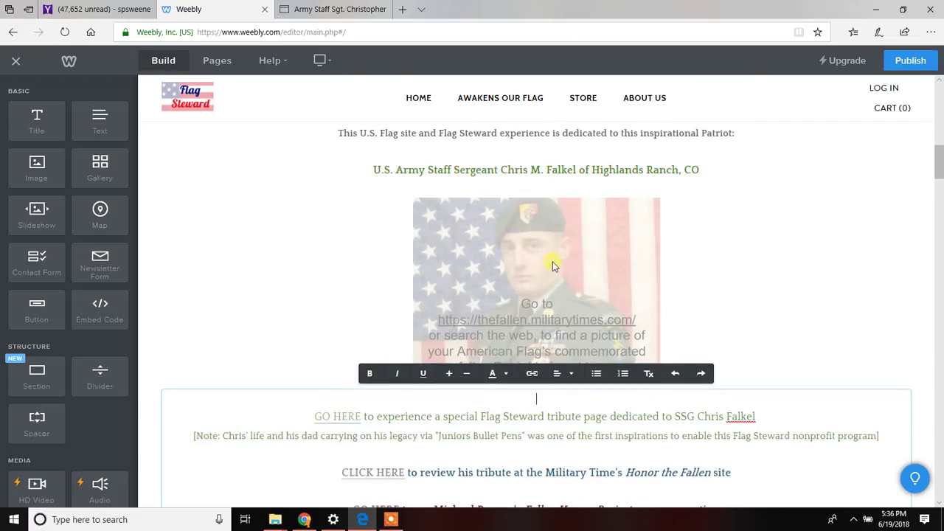
- Start replacing the placeholder flag image with a photo uploaded from the computer
{"action": "left_click", "coordinate": [555, 266]}
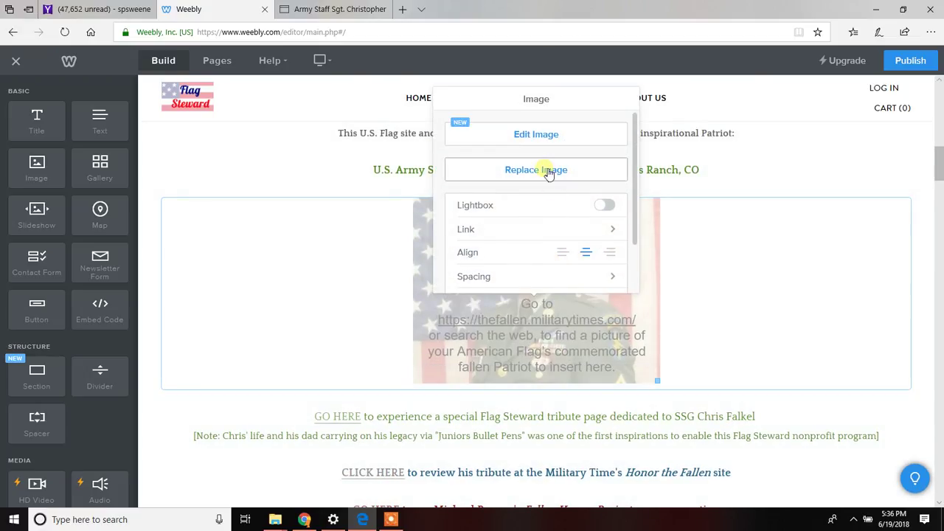
{"action": "left_click", "coordinate": [547, 172]}
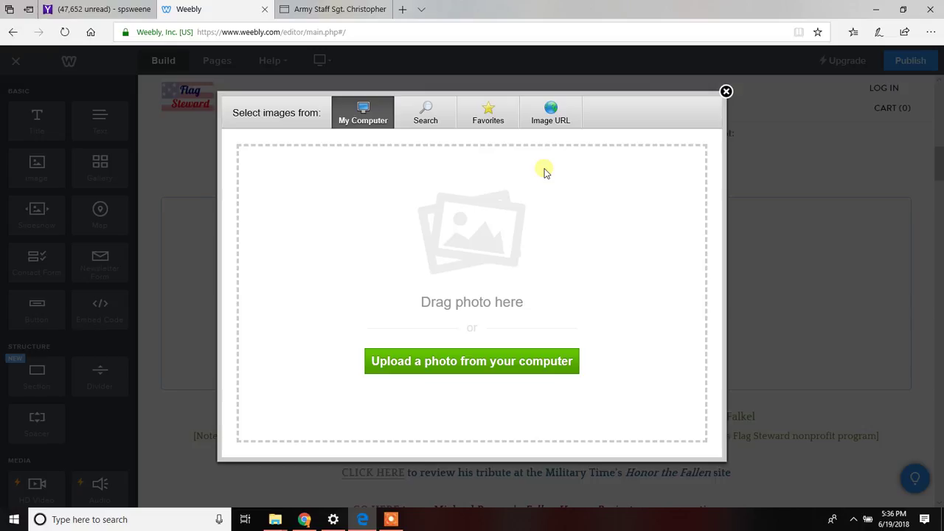
{"action": "left_click", "coordinate": [508, 369]}
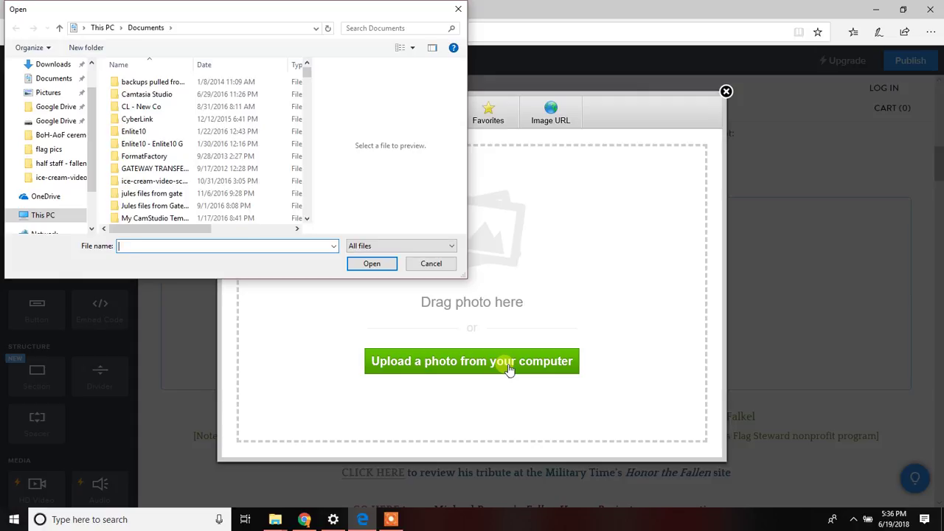
- Search 'falkel', open the Falkel pics for FS postings folder, and upload ssg-chris-falkel_drawing
{"action": "left_click", "coordinate": [367, 29]}
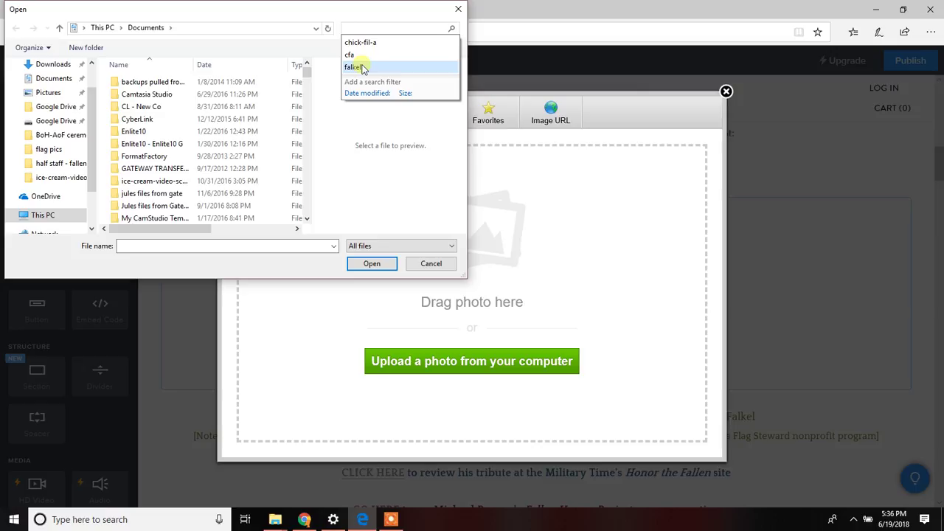
{"action": "left_click", "coordinate": [361, 67]}
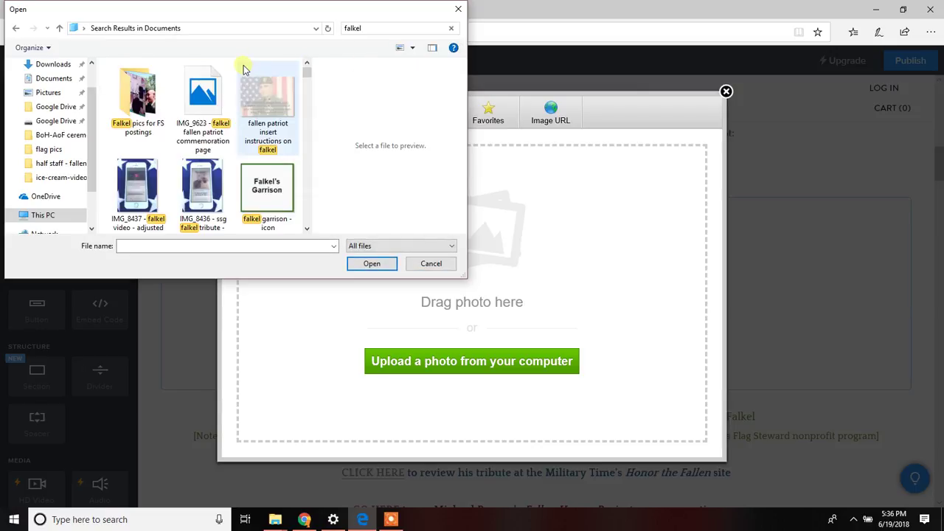
{"action": "double_click", "coordinate": [144, 96]}
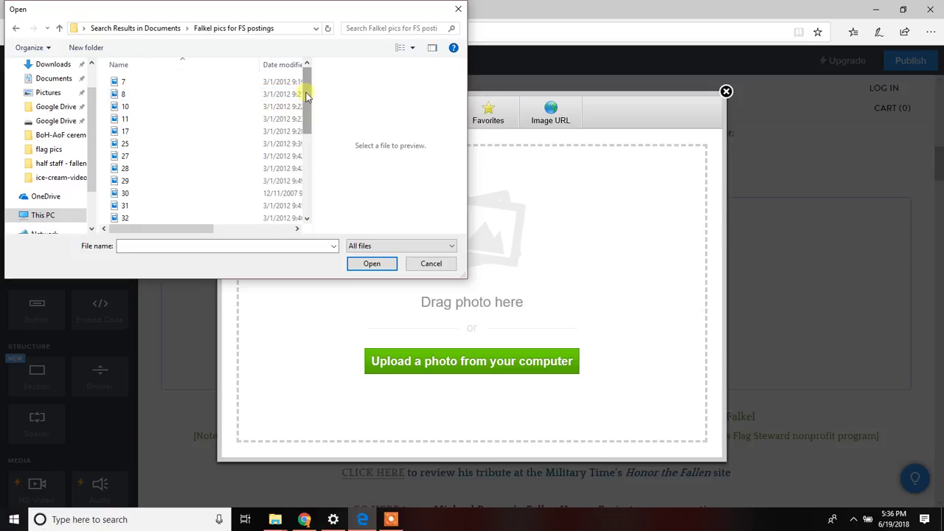
{"action": "left_click_drag", "start_coordinate": [306, 96], "coordinate": [304, 145]}
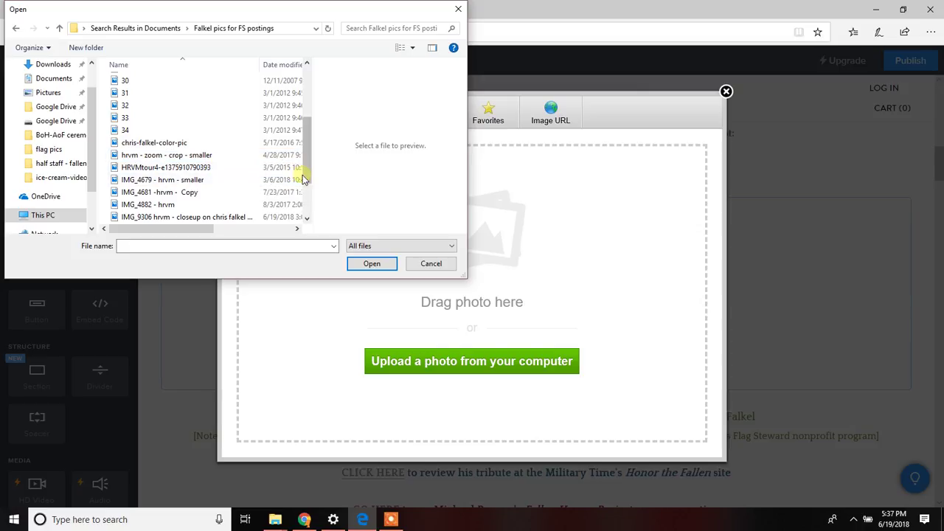
{"action": "left_click_drag", "start_coordinate": [306, 171], "coordinate": [305, 200]}
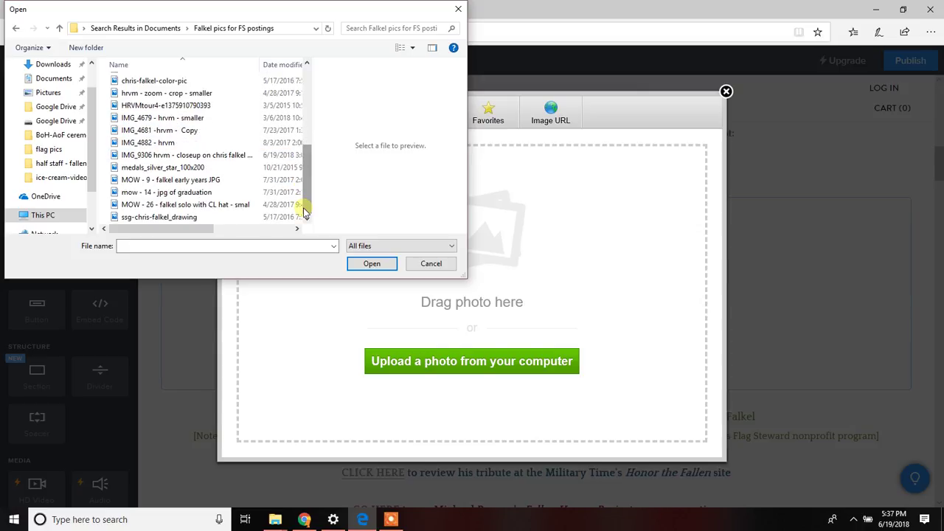
{"action": "left_click", "coordinate": [227, 216]}
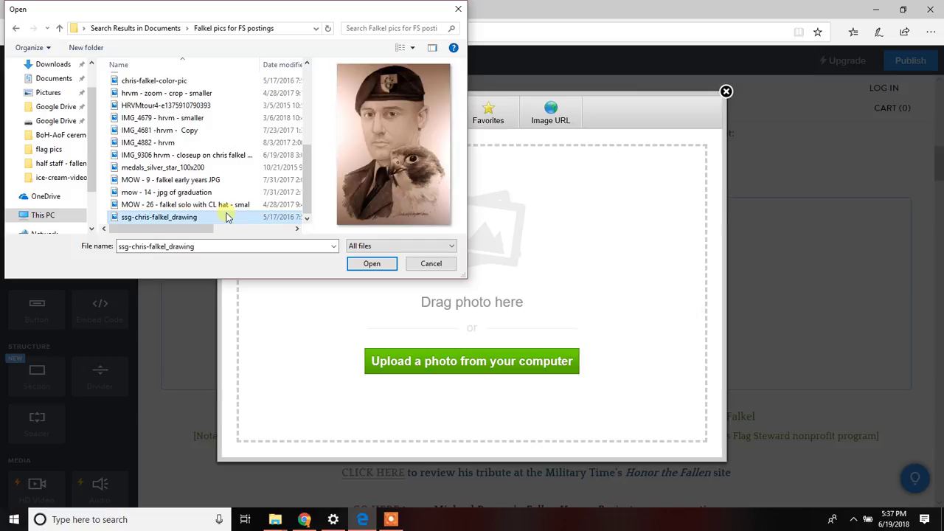
{"action": "double_click", "coordinate": [226, 217]}
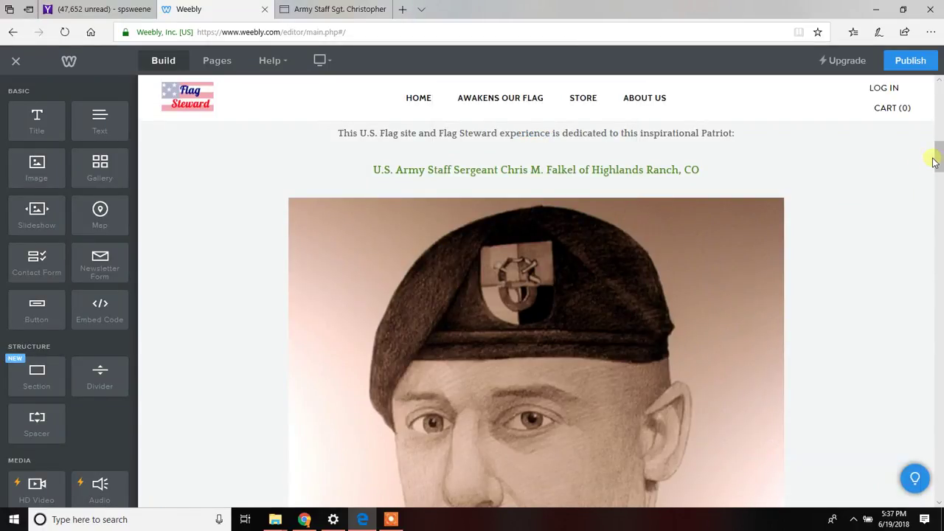
- Drag the drawing's corner resize handle up-left three times to shrink the portrait
{"action": "left_click_drag", "start_coordinate": [936, 162], "coordinate": [939, 249]}
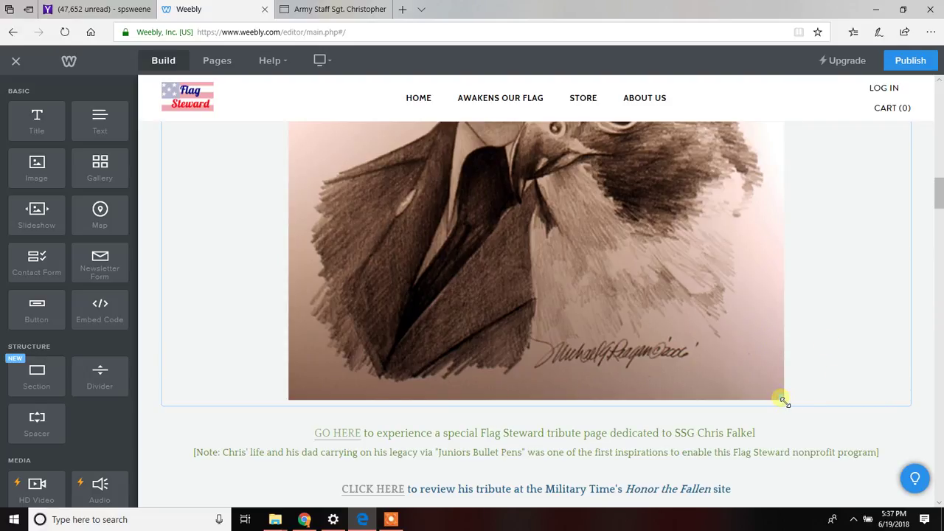
{"action": "left_click_drag", "start_coordinate": [782, 400], "coordinate": [581, 160]}
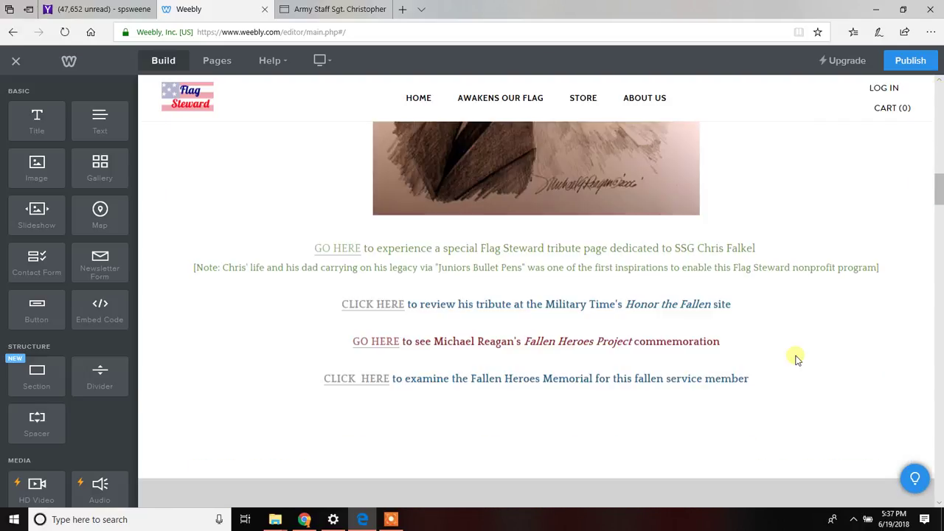
{"action": "scroll", "coordinate": [744, 248], "scroll_direction": "down", "scroll_amount": 5}
{"action": "scroll", "coordinate": [941, 119], "scroll_direction": "up", "scroll_amount": 5}
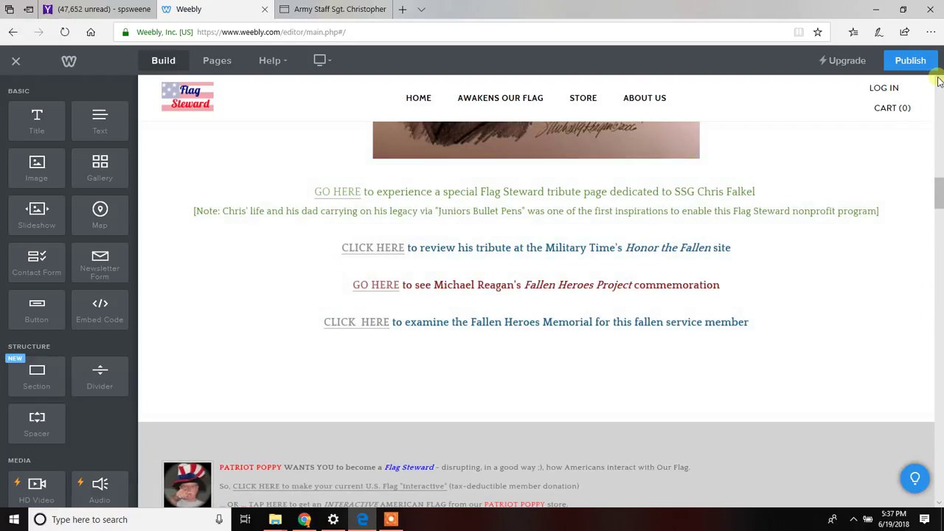
{"action": "scroll", "coordinate": [721, 374], "scroll_direction": "up", "scroll_amount": 3}
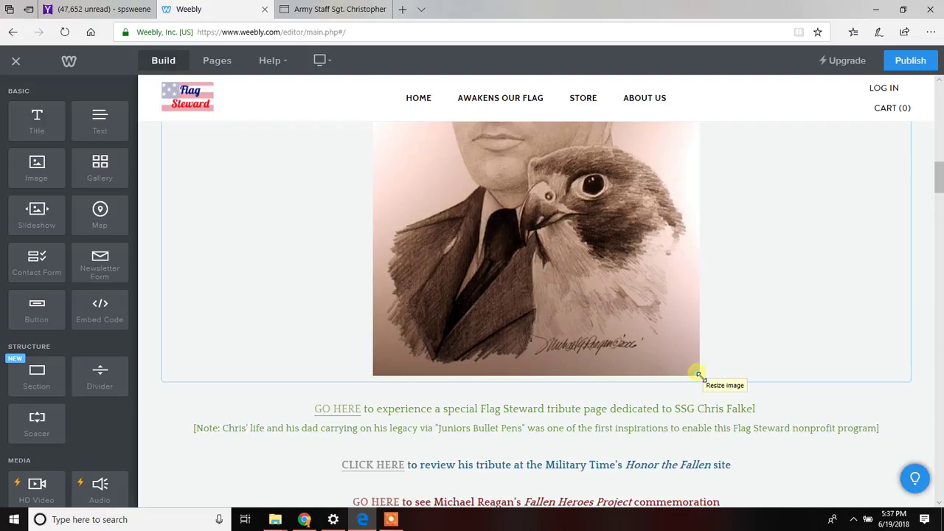
{"action": "left_click_drag", "start_coordinate": [699, 375], "coordinate": [640, 295]}
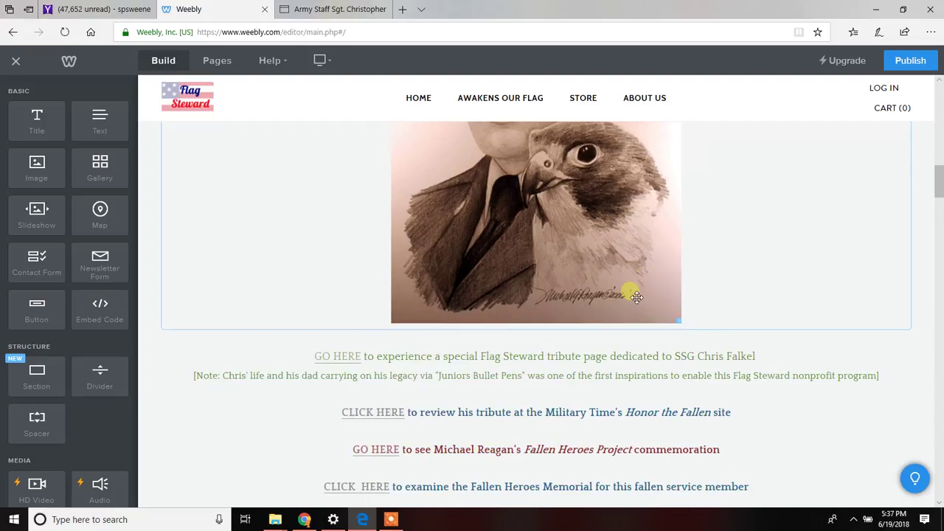
{"action": "left_click_drag", "start_coordinate": [602, 250], "coordinate": [567, 209]}
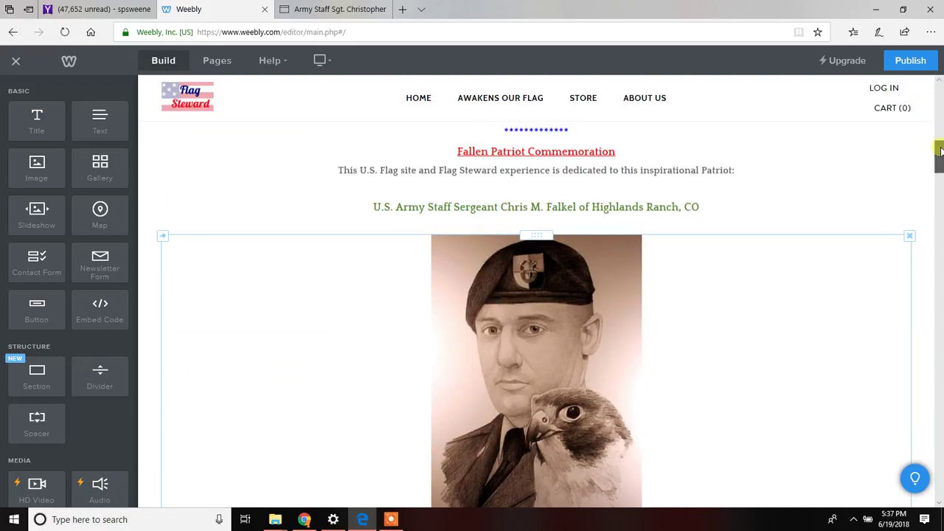
{"action": "left_click_drag", "start_coordinate": [940, 150], "coordinate": [940, 156]}
{"action": "scroll", "coordinate": [940, 156], "scroll_direction": "down", "scroll_amount": 3}
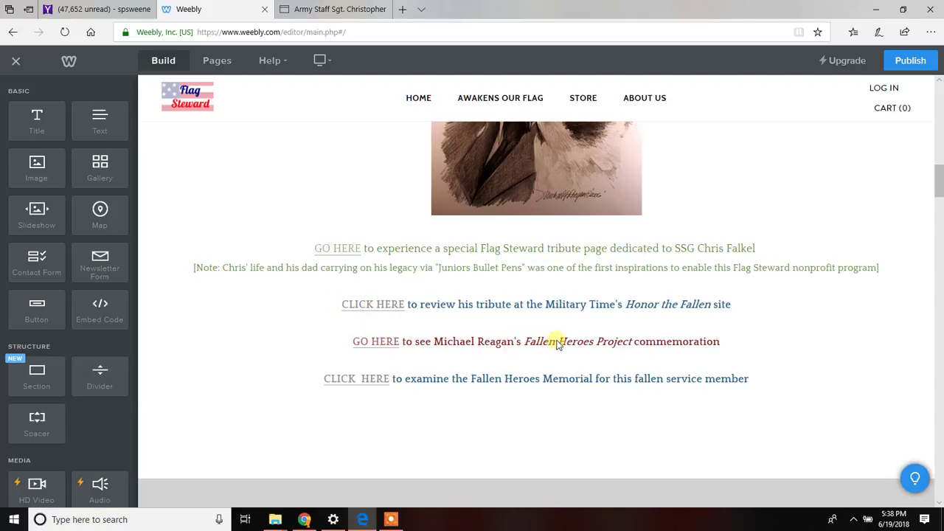
- Search Bing for 'fallen hrees project' and open the Fallen Heroes Project official site
{"action": "left_click", "coordinate": [378, 347]}
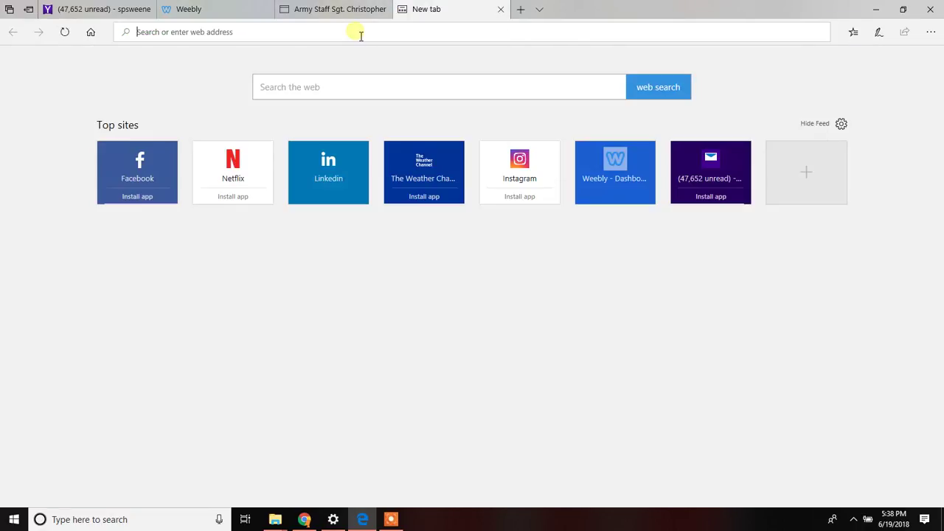
{"action": "type", "text": "fallen hre"}
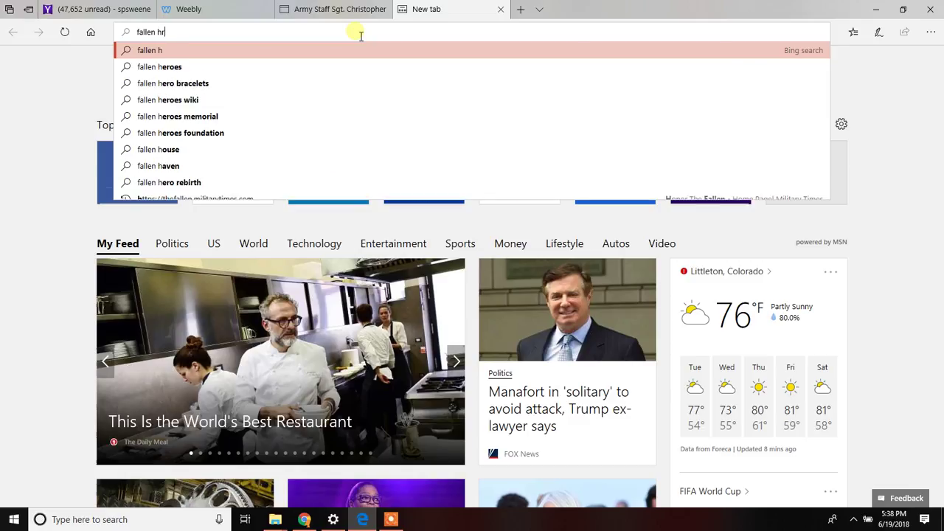
{"action": "type", "text": "es "}
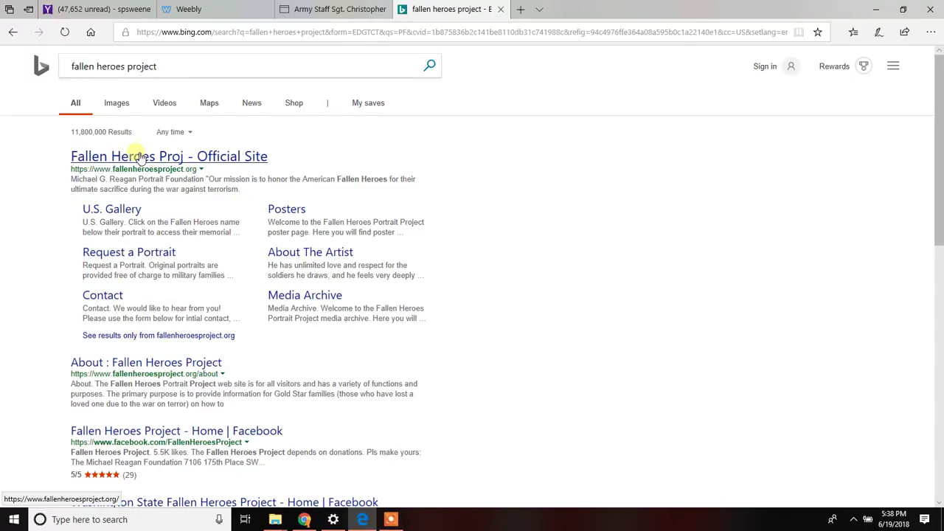
{"action": "left_click", "coordinate": [141, 157]}
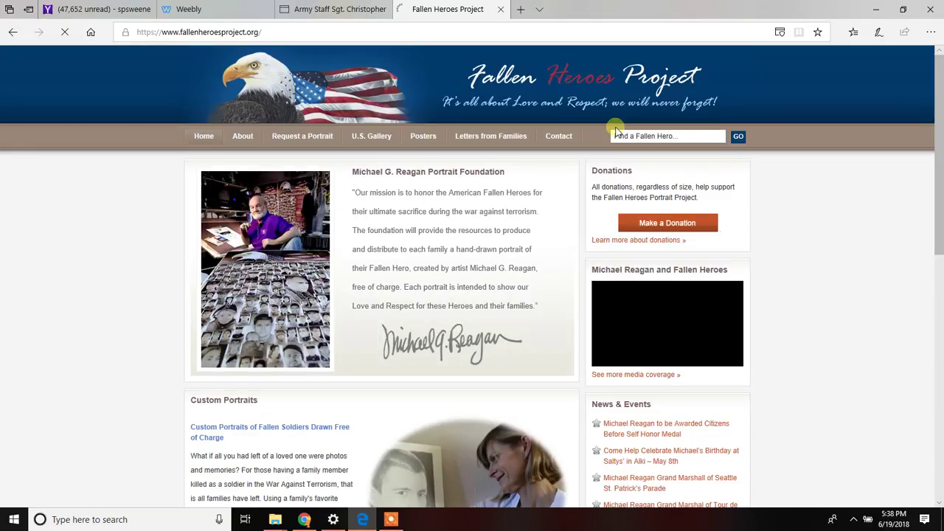
- Search the site for falkel, open the memorial page result, and select its URL
{"action": "left_click", "coordinate": [634, 139]}
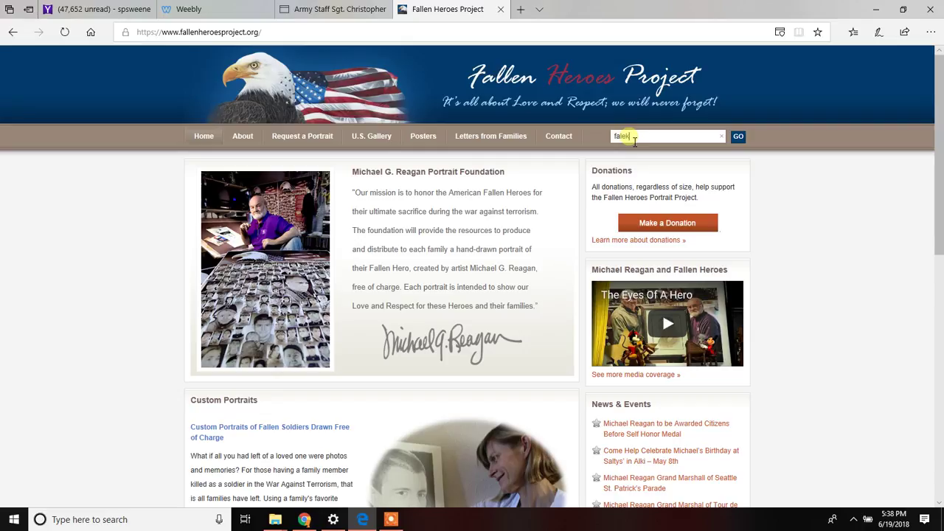
{"action": "key", "text": "Return"}
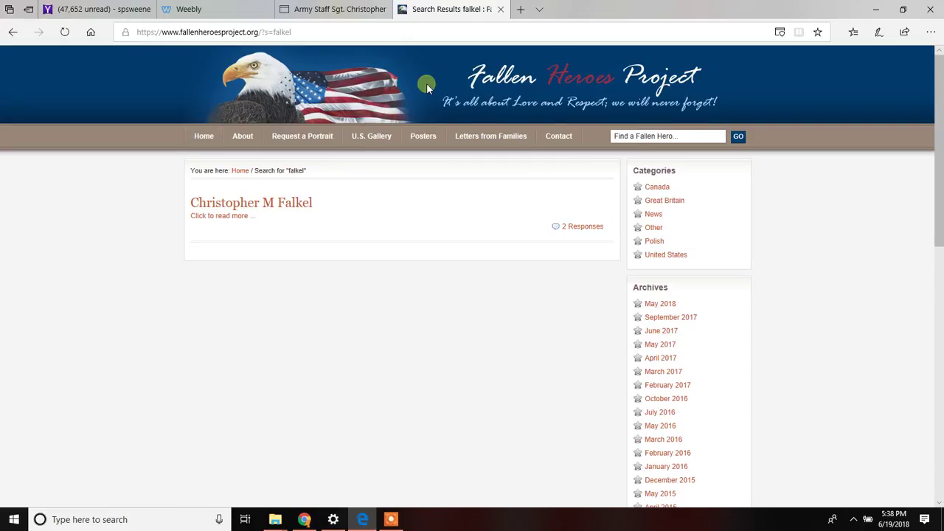
{"action": "left_click", "coordinate": [304, 205]}
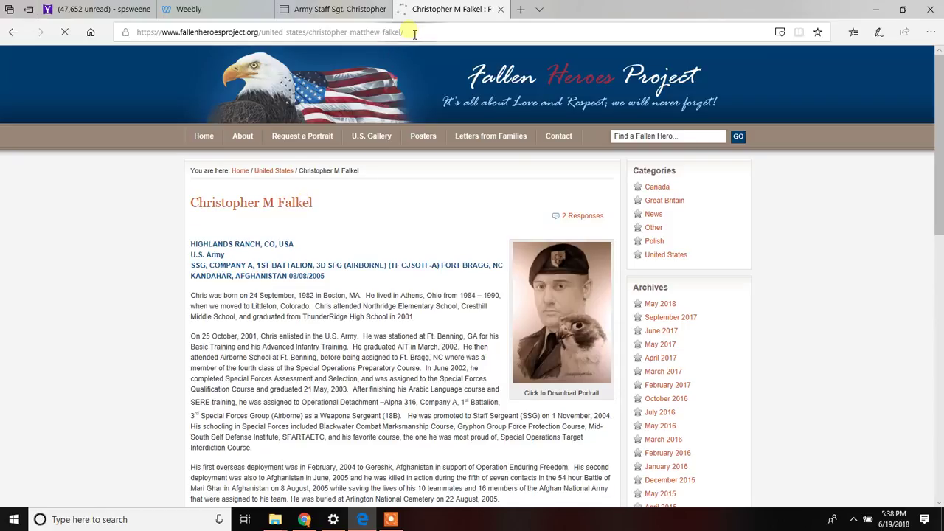
{"action": "left_click", "coordinate": [415, 33]}
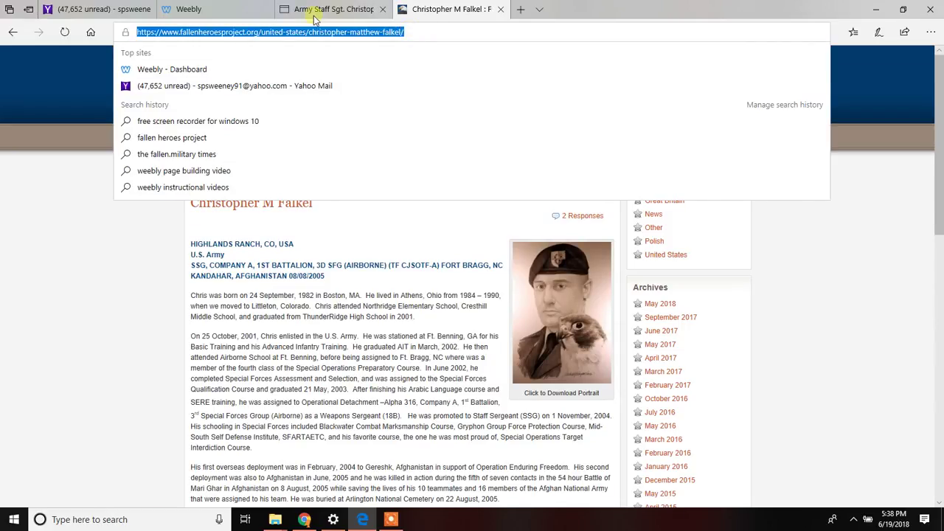
- Back in Weebly, check that the Fallen Heroes GO HERE link points to fallenheroesproject.org
{"action": "left_click", "coordinate": [213, 8]}
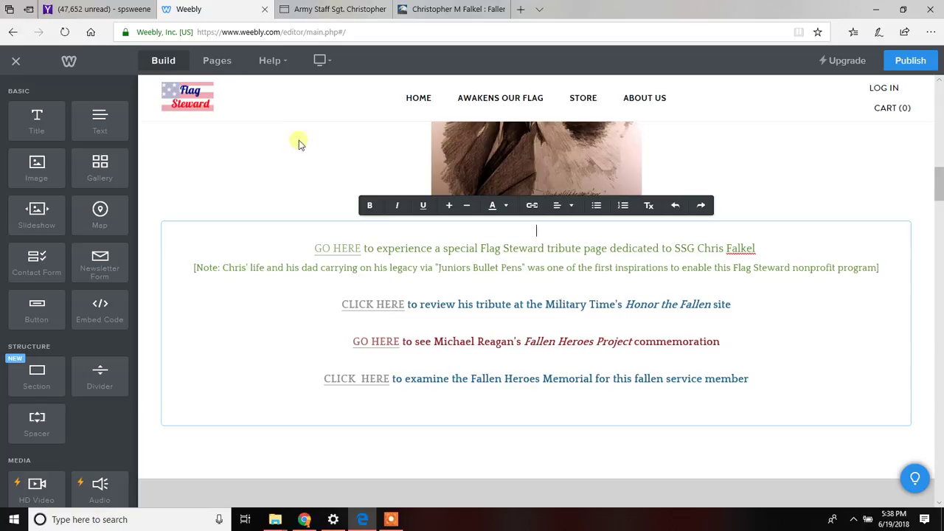
{"action": "double_click", "coordinate": [381, 344]}
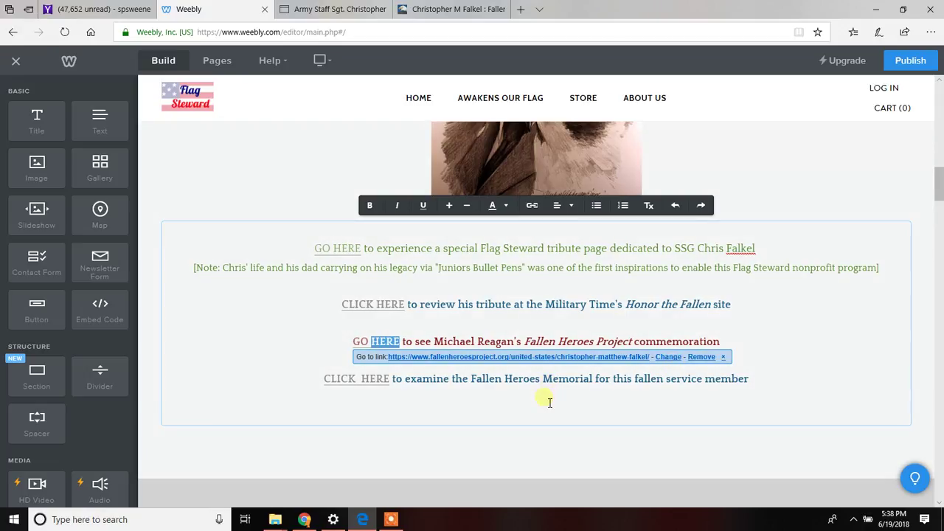
{"action": "left_click", "coordinate": [549, 402]}
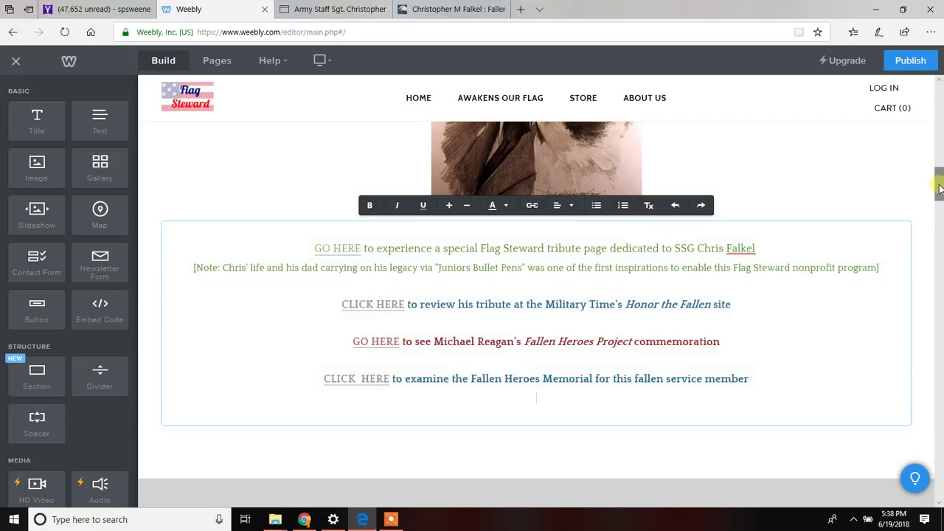
{"action": "left_click_drag", "start_coordinate": [939, 189], "coordinate": [939, 197]}
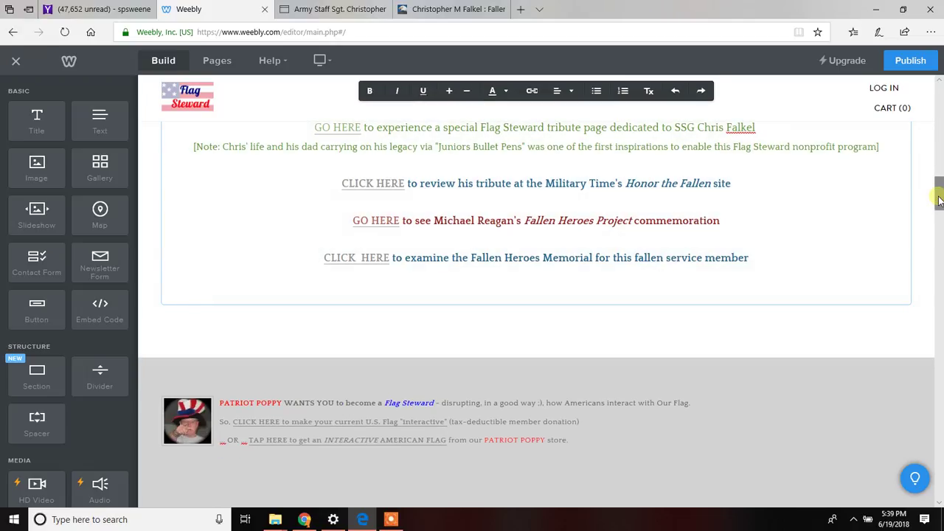
{"action": "left_click_drag", "start_coordinate": [939, 196], "coordinate": [939, 171]}
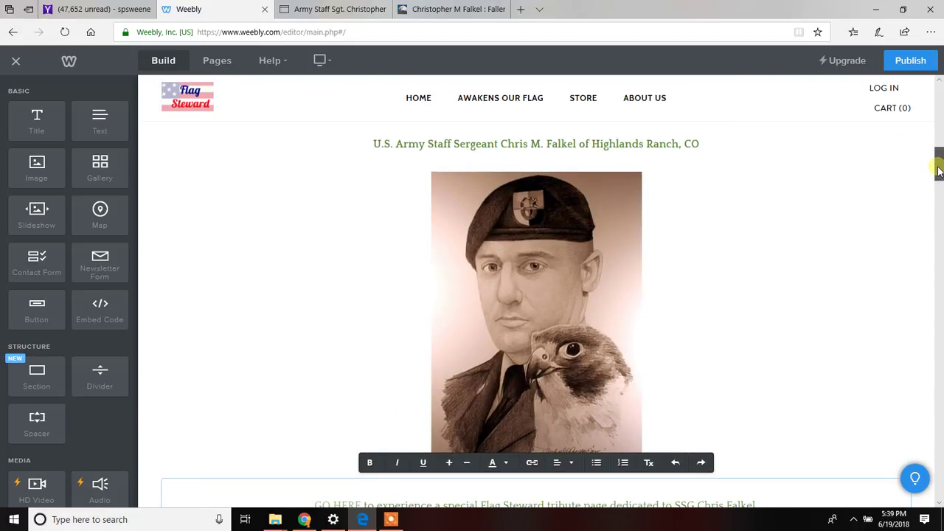
{"action": "left_click_drag", "start_coordinate": [940, 171], "coordinate": [931, 230]}
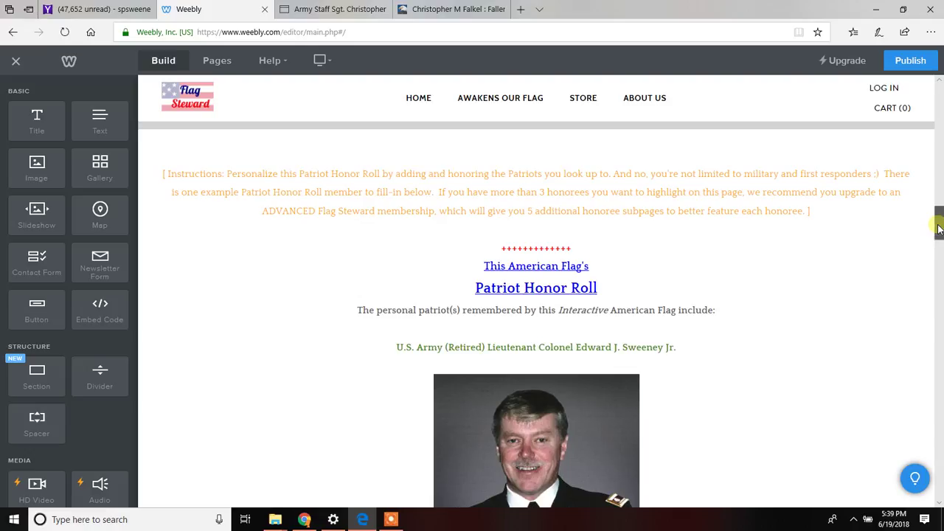
{"action": "left_click", "coordinate": [170, 182]}
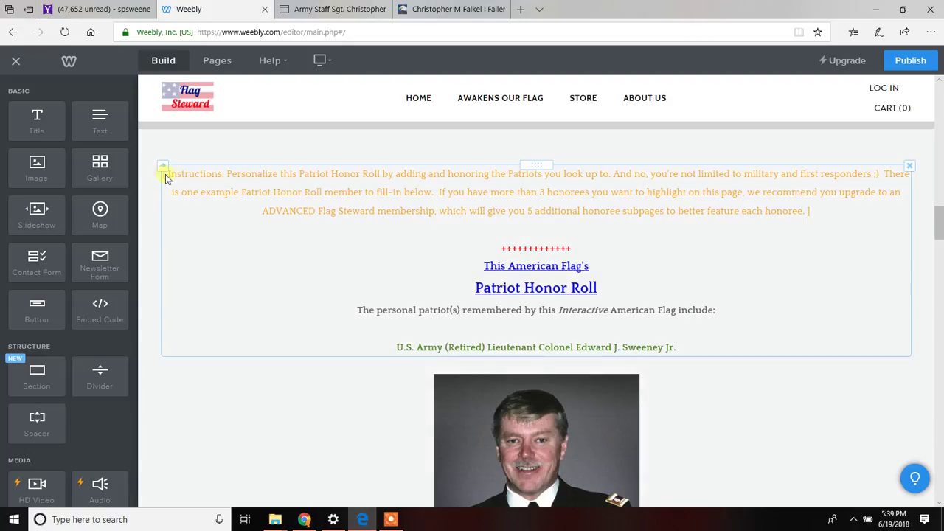
{"action": "left_click", "coordinate": [186, 181]}
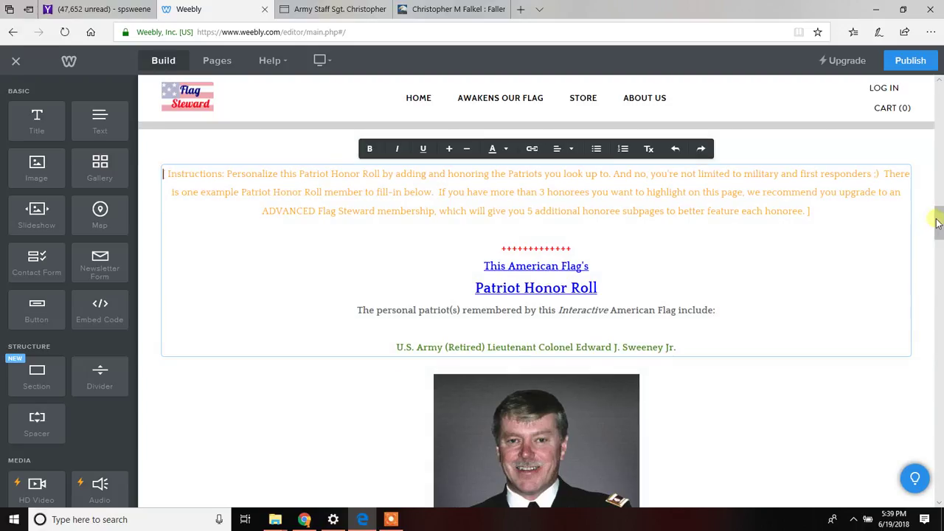
{"action": "mouse_move", "coordinate": [938, 223]}
{"action": "left_mouse_down"}
{"action": "mouse_move", "coordinate": [923, 438]}
{"action": "mouse_move", "coordinate": [938, 234]}
{"action": "left_mouse_up"}
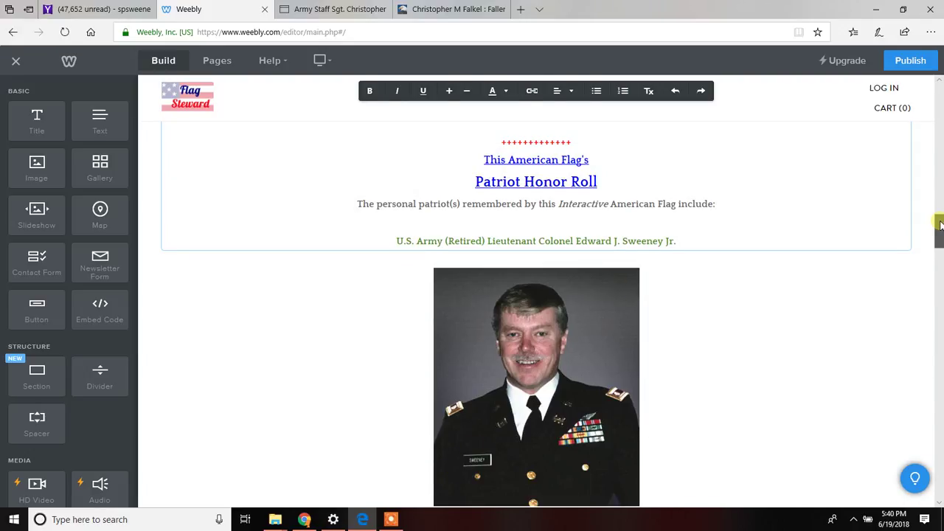
{"action": "mouse_move", "coordinate": [939, 225]}
{"action": "left_mouse_down"}
{"action": "mouse_move", "coordinate": [939, 146]}
{"action": "mouse_move", "coordinate": [940, 181]}
{"action": "left_mouse_up"}
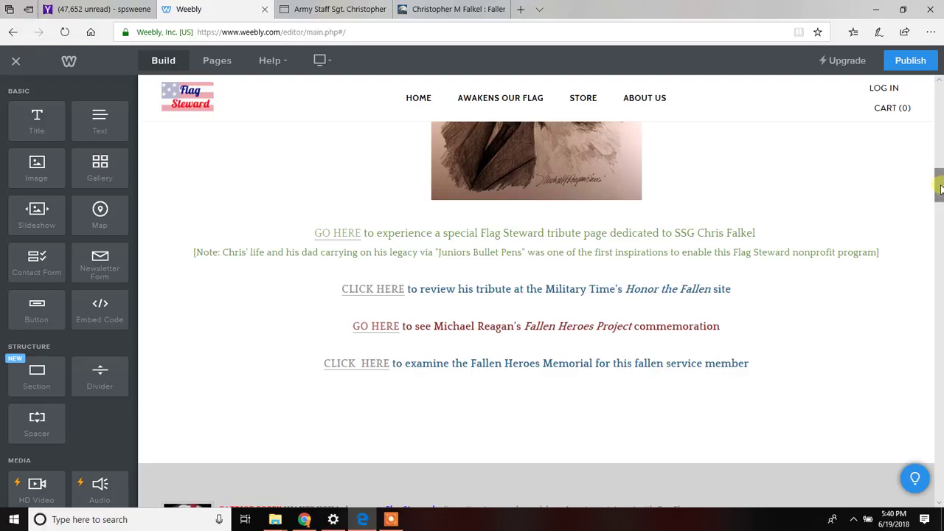
{"action": "left_click_drag", "start_coordinate": [941, 191], "coordinate": [941, 194]}
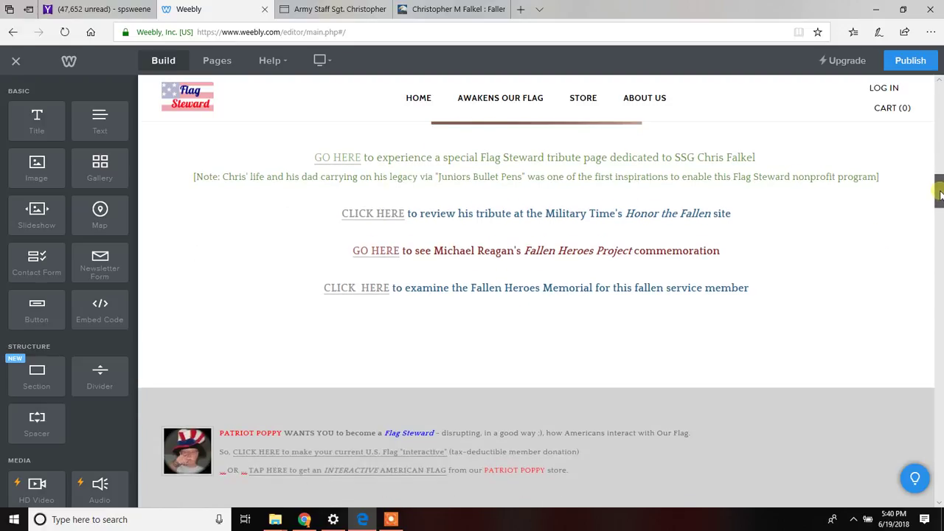
{"action": "left_click", "coordinate": [475, 291]}
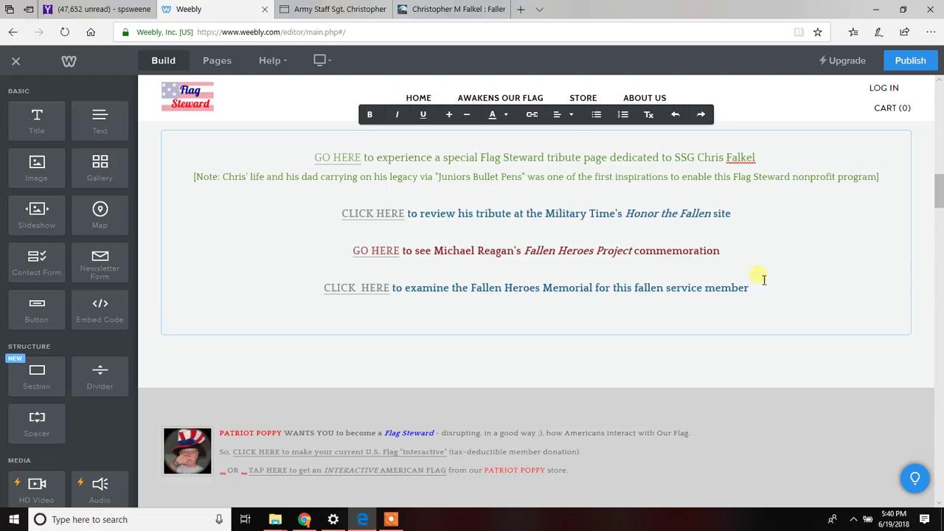
{"action": "left_click", "coordinate": [562, 116]}
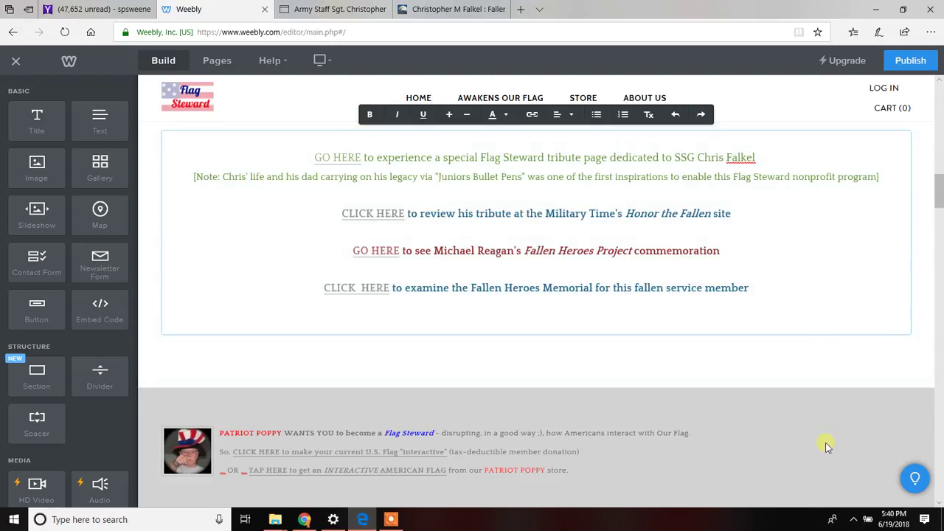
{"action": "left_click", "coordinate": [394, 519]}
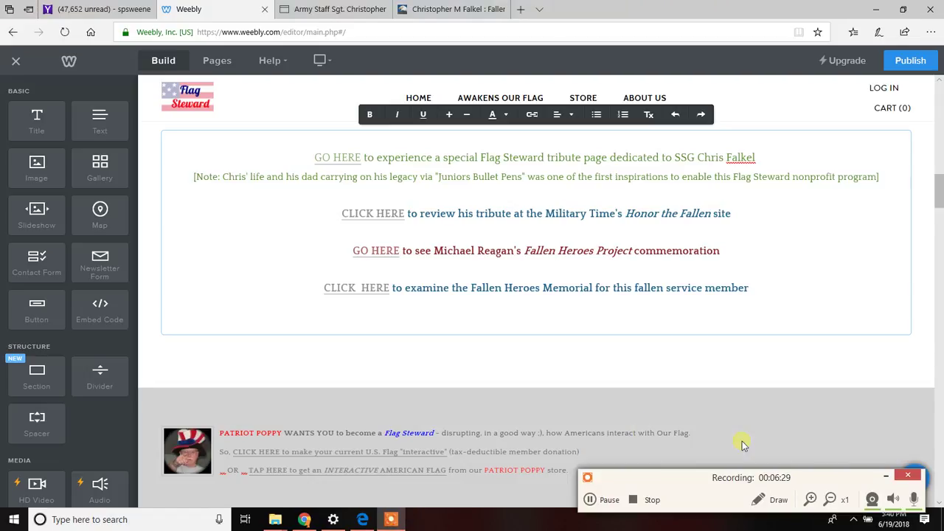